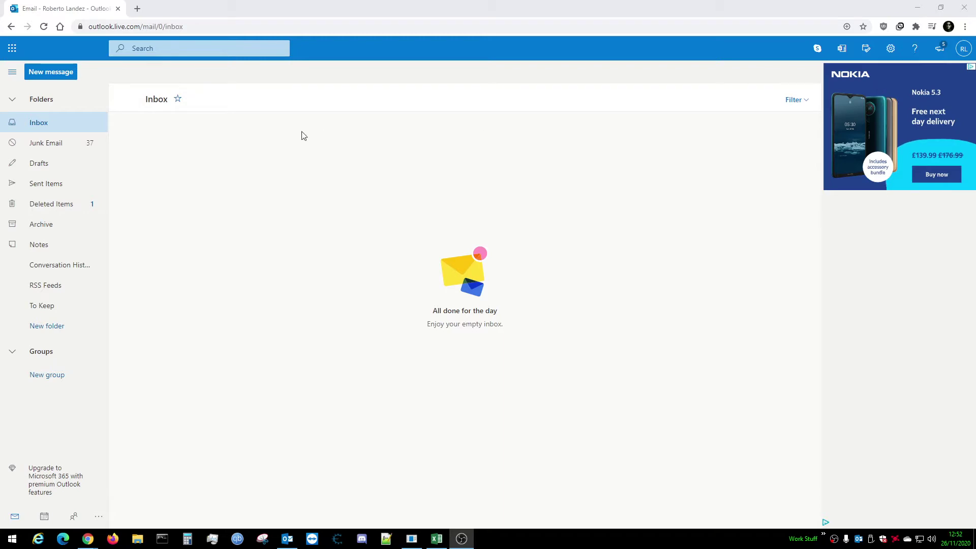
# Step: Open the Junk Email folder to list its 37 unread spam messages
pyautogui.click(45, 142)
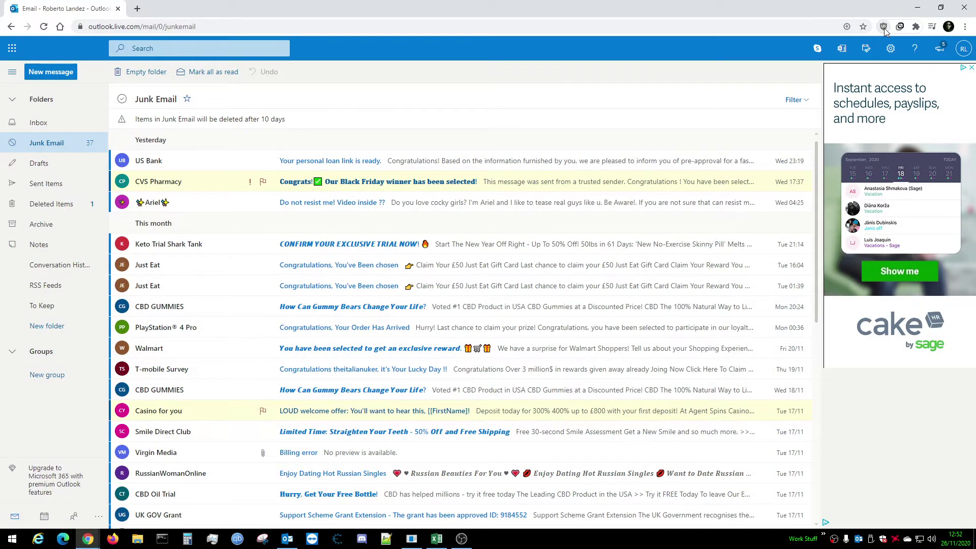
# Step: Open Chrome's Extensions page through More tools > Extensions and show its side navigation
pyautogui.click(966, 29)
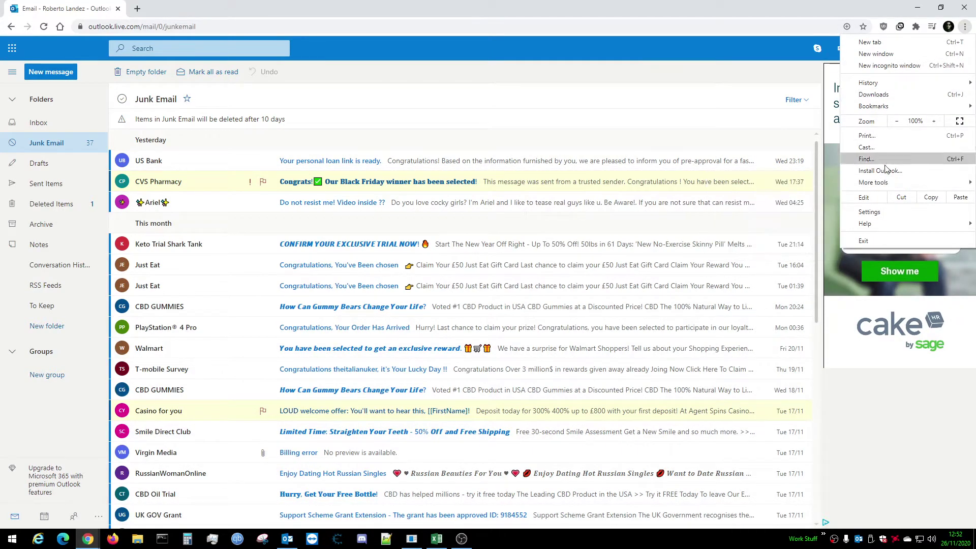
pyautogui.moveTo(885, 183)
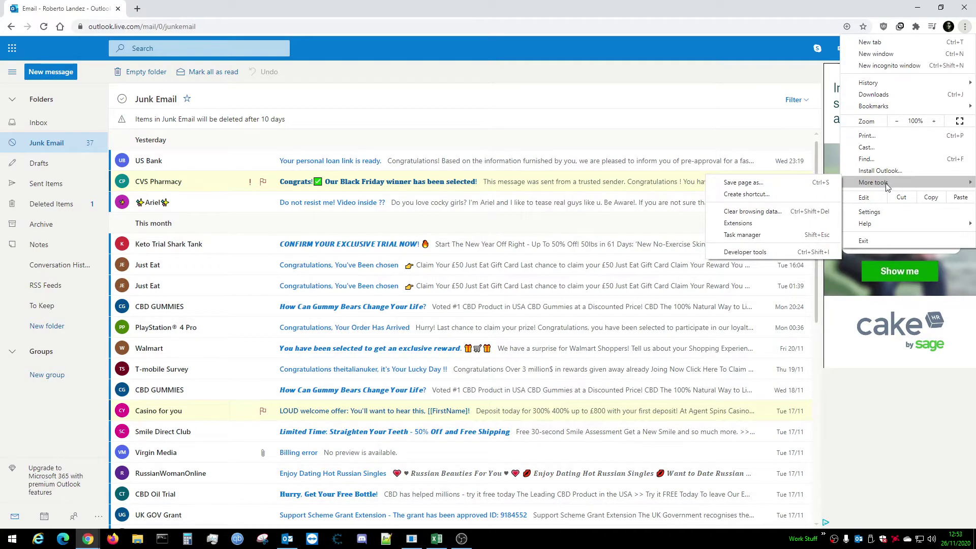
pyautogui.click(966, 28)
pyautogui.click(966, 28)
pyautogui.moveTo(894, 183)
pyautogui.click(738, 223)
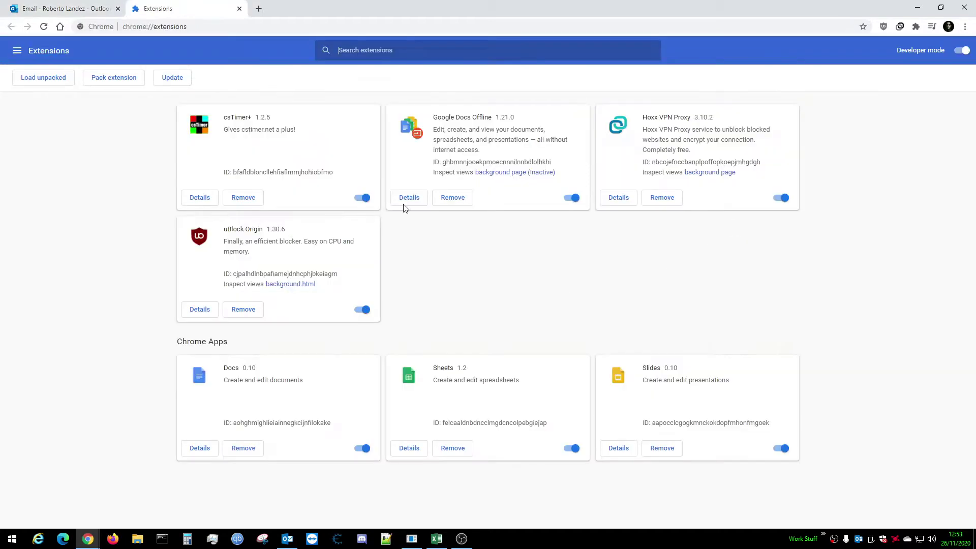
pyautogui.click(16, 51)
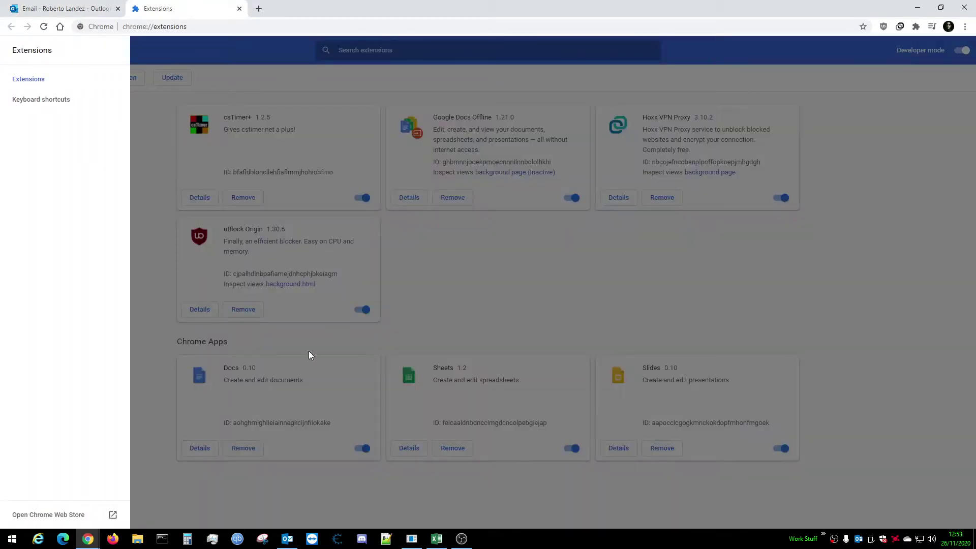
# Step: Search the Chrome Web Store for 'ublock origin', then close the store tab
pyautogui.click(51, 516)
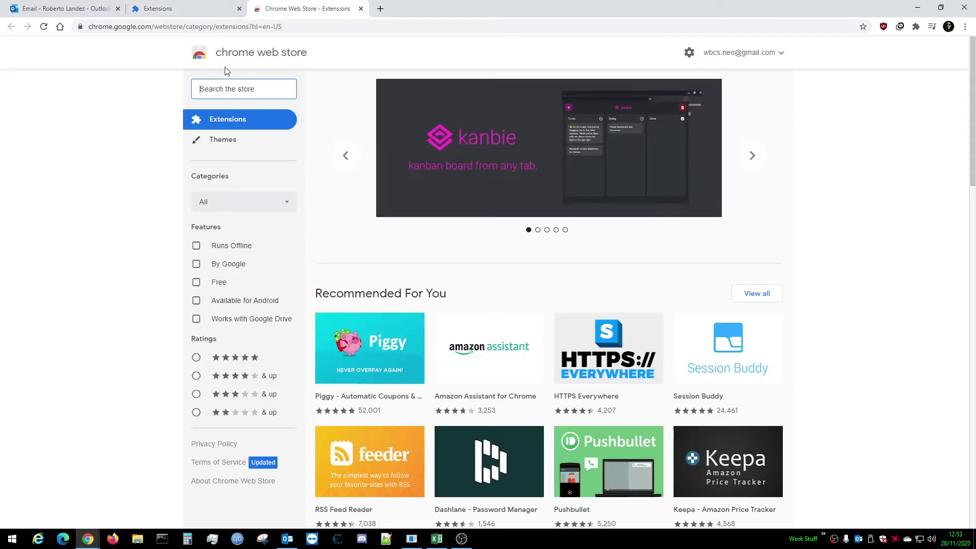
pyautogui.write('ublock')
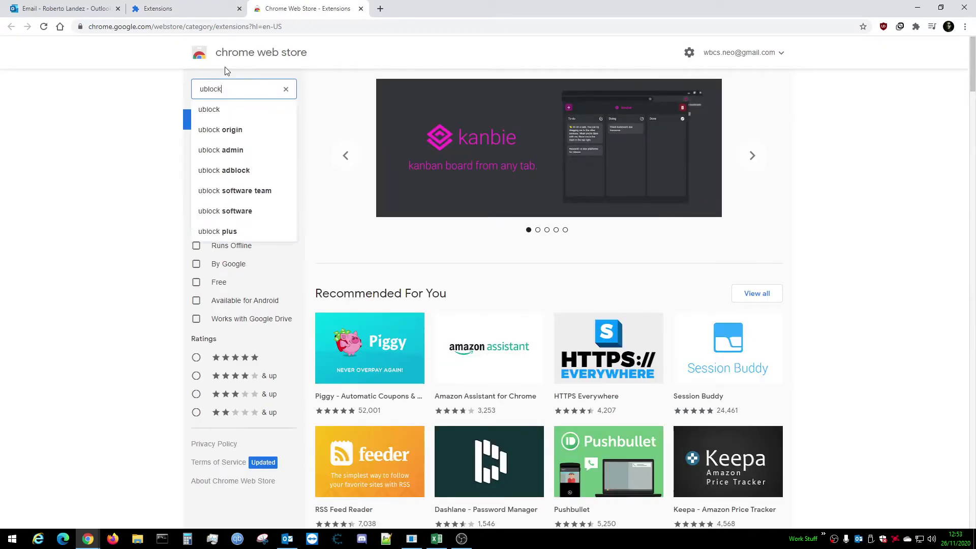
pyautogui.click(231, 132)
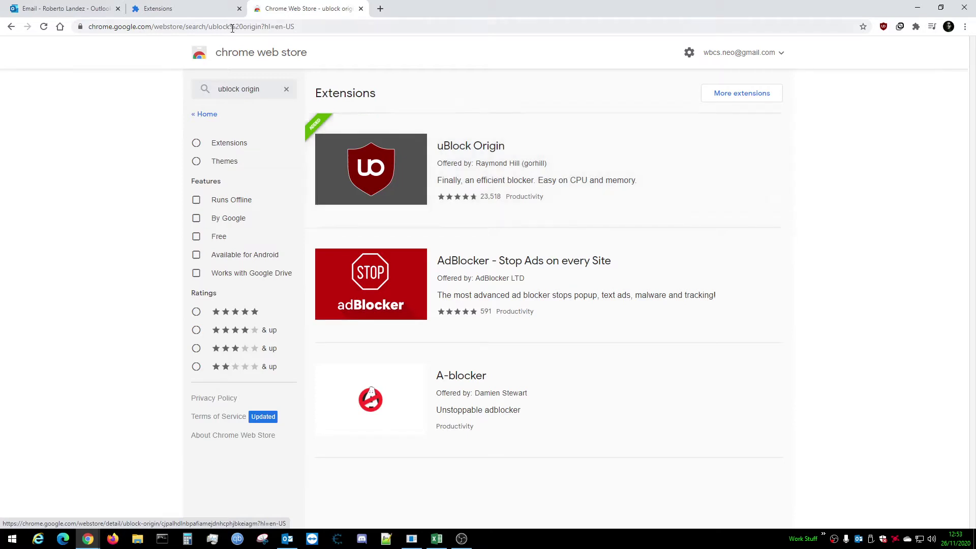
pyautogui.click(360, 9)
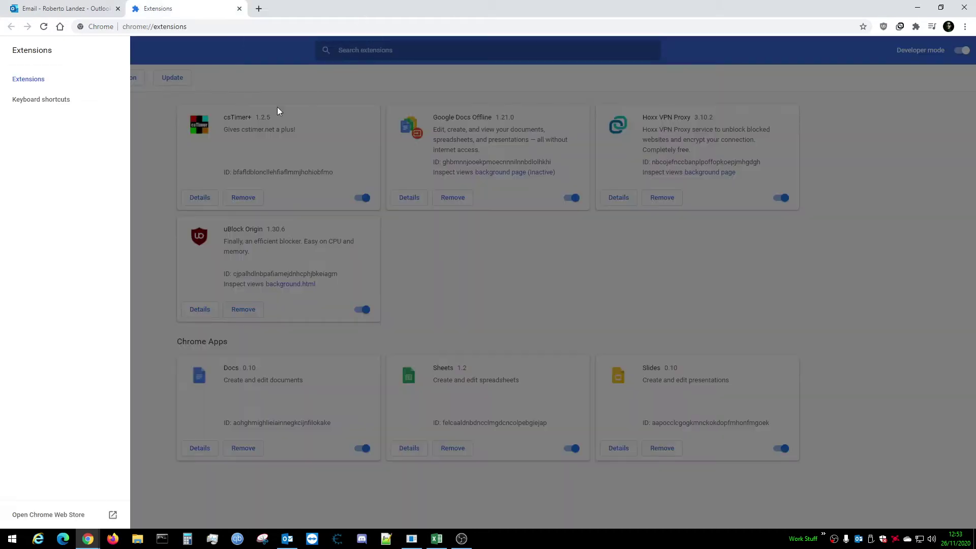
# Step: Close the Extensions tab to return to Outlook's Junk Email folder
pyautogui.click(240, 9)
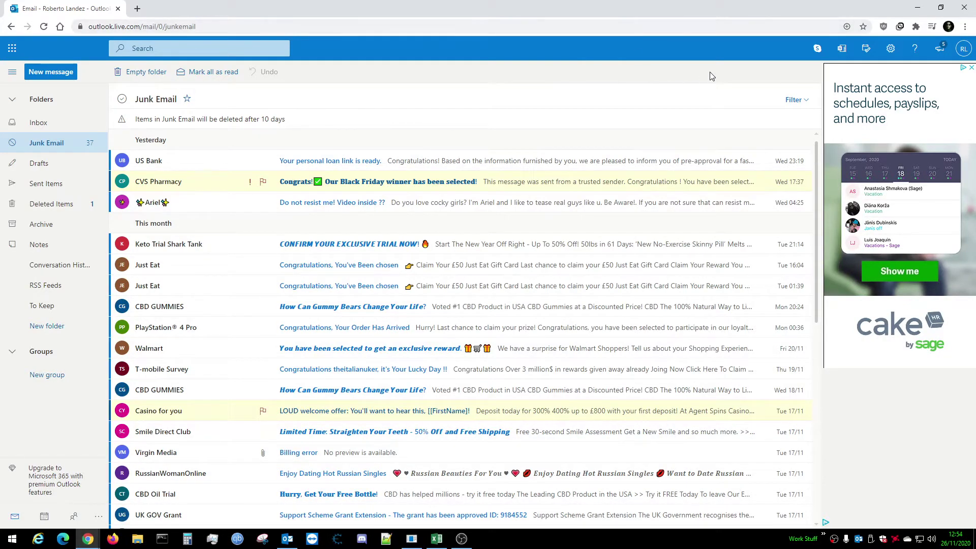
# Step: Re-enable uBlock Origin on outlook.live.com with the power button and reload the page
pyautogui.click(884, 28)
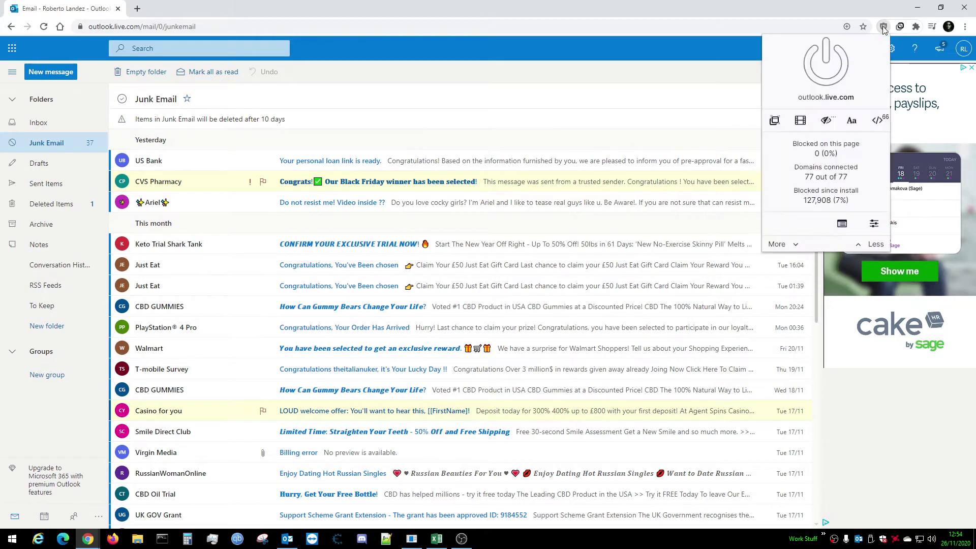
pyautogui.click(838, 75)
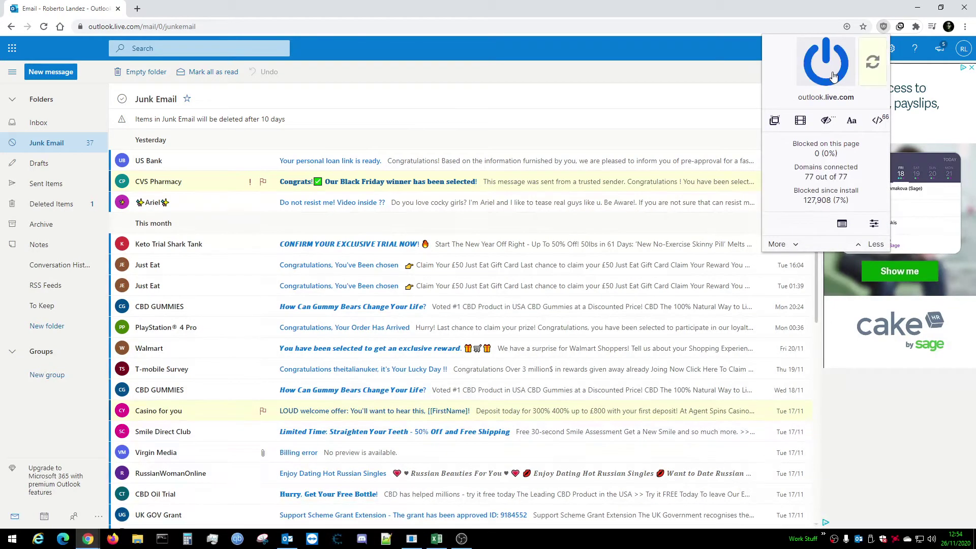
pyautogui.click(872, 69)
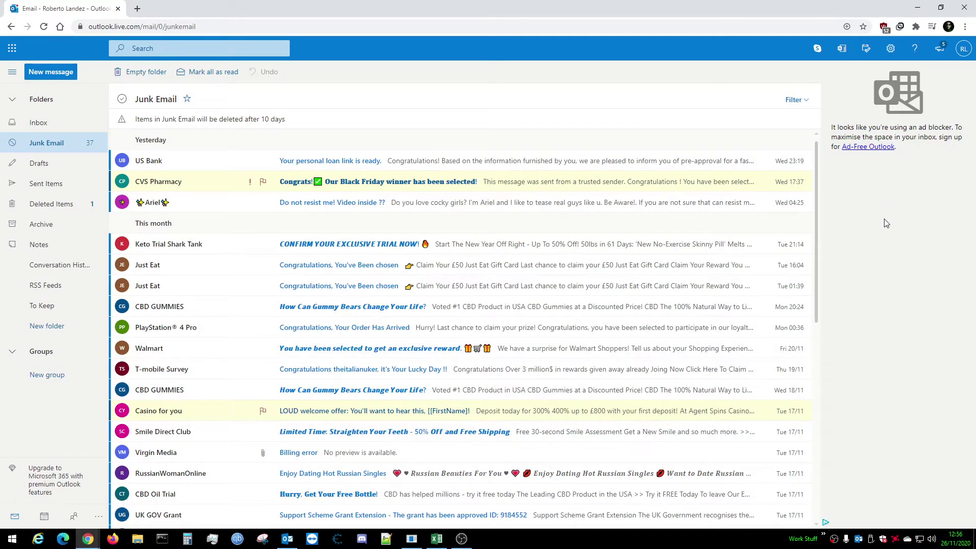
pyautogui.click(885, 28)
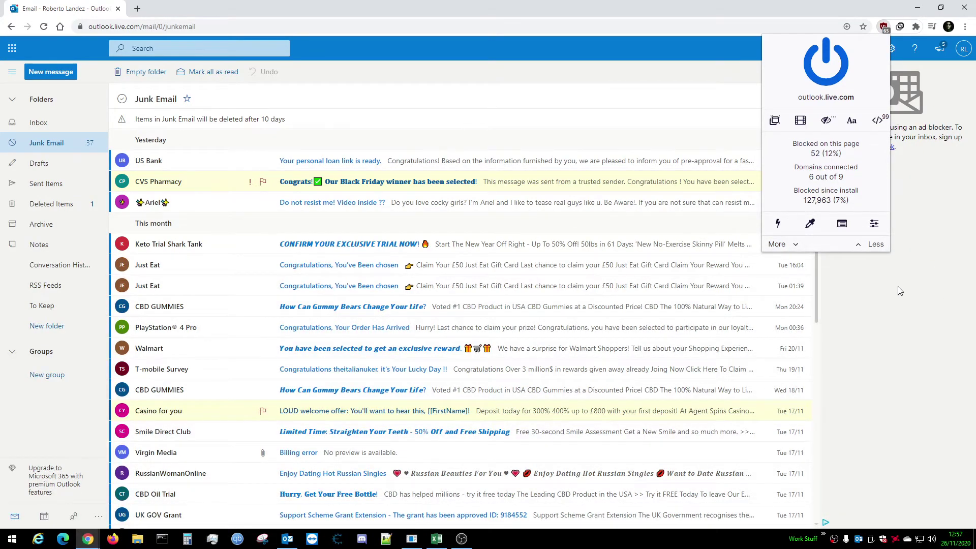
# Step: Enter uBlock Origin's element picker mode from the toolbar popup
pyautogui.click(810, 224)
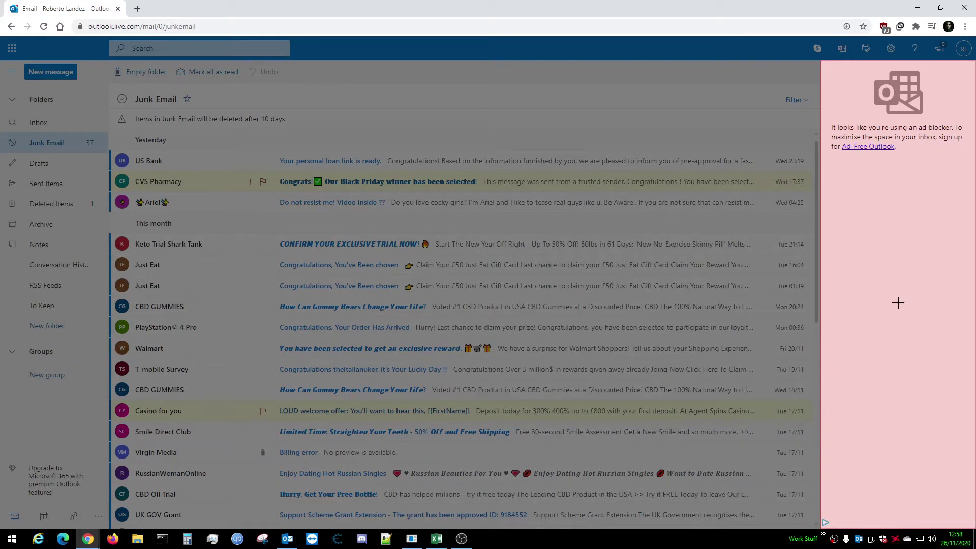
# Step: Pick the right-hand ad-blocker notice panel and create a cosmetic filter hiding it
pyautogui.click(898, 303)
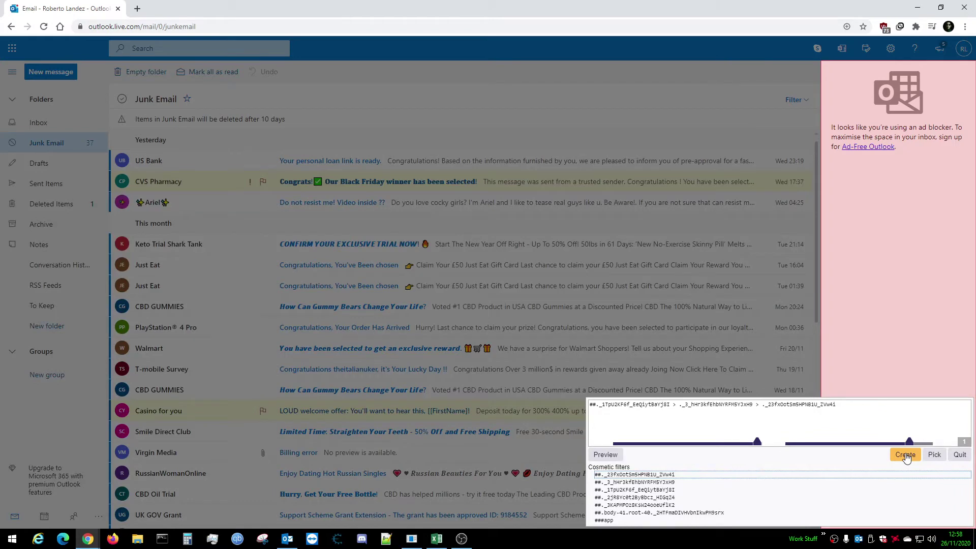
pyautogui.click(906, 456)
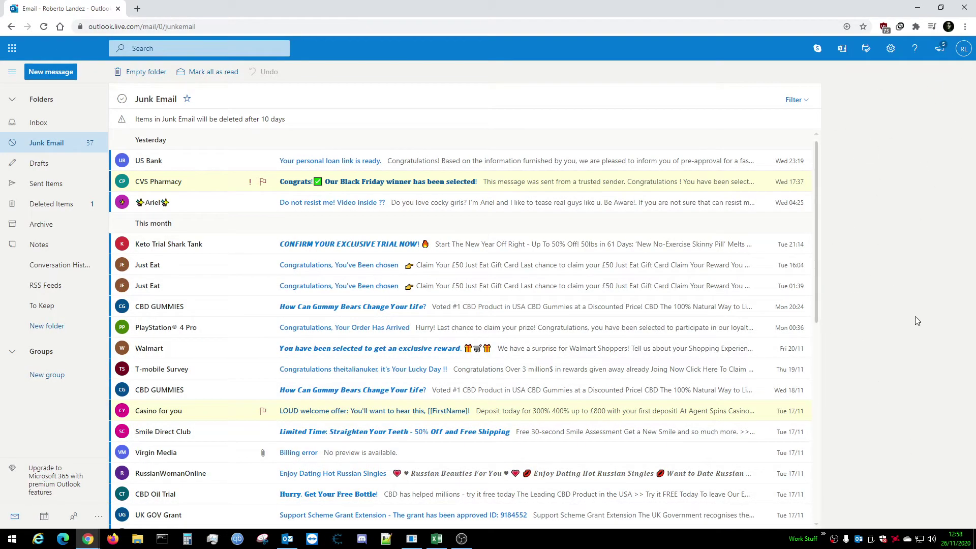
# Step: Pick the empty right-hand pane with the element picker and create a filter removing it
pyautogui.click(885, 32)
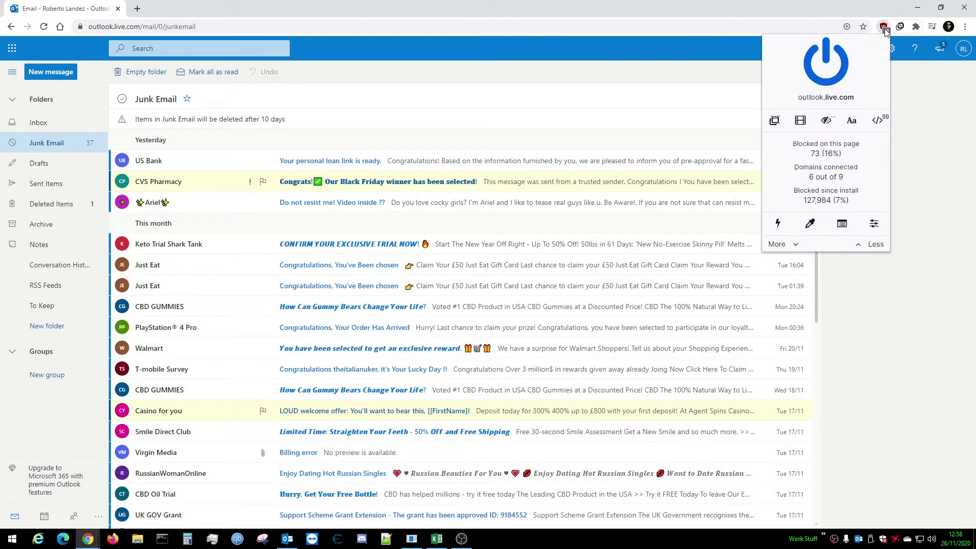
pyautogui.click(808, 227)
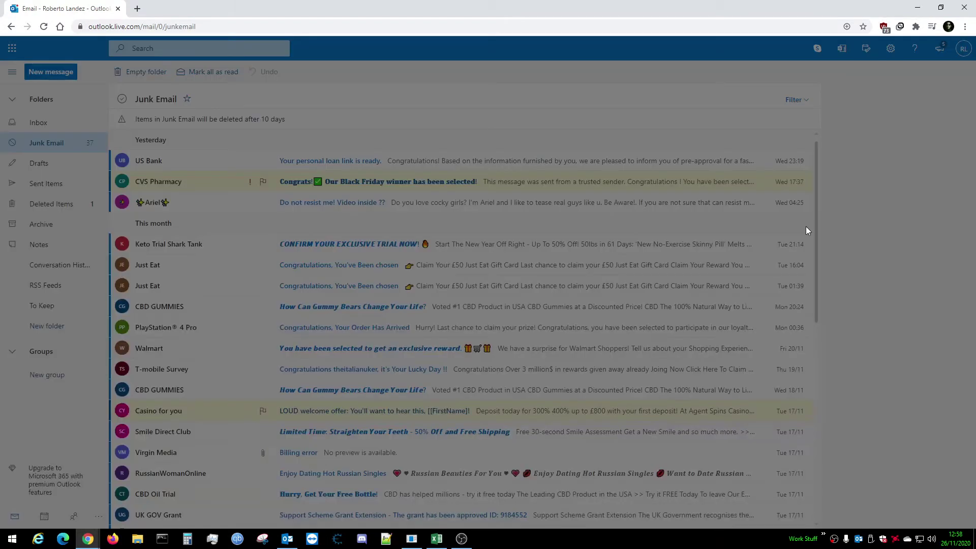
pyautogui.click(883, 170)
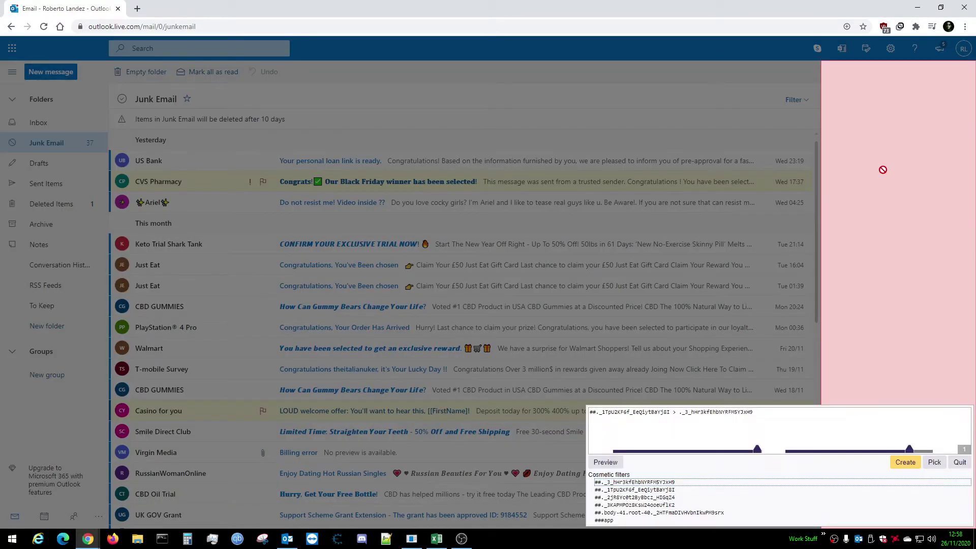
pyautogui.click(911, 463)
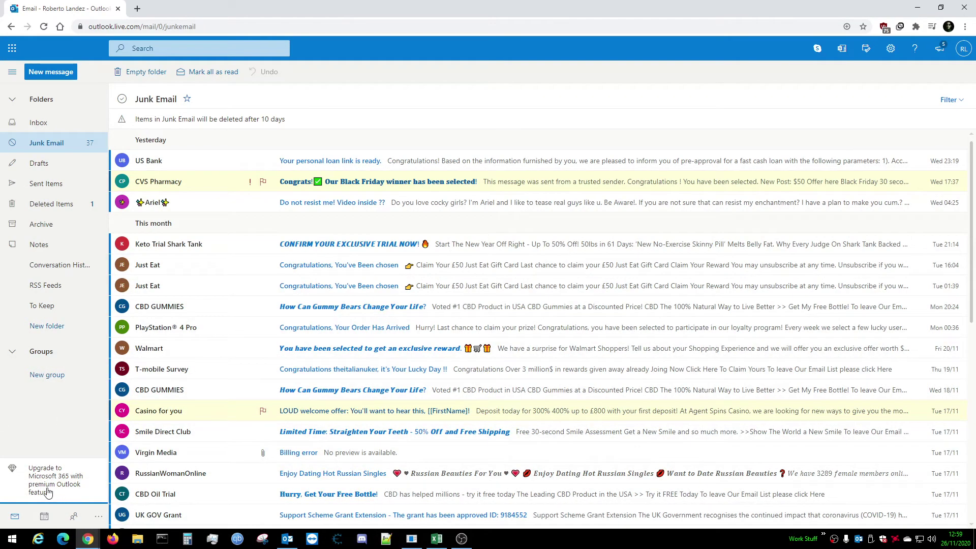
# Step: Pick the bottom-left Upgrade to Microsoft 365 box and create a filter removing it
pyautogui.click(883, 27)
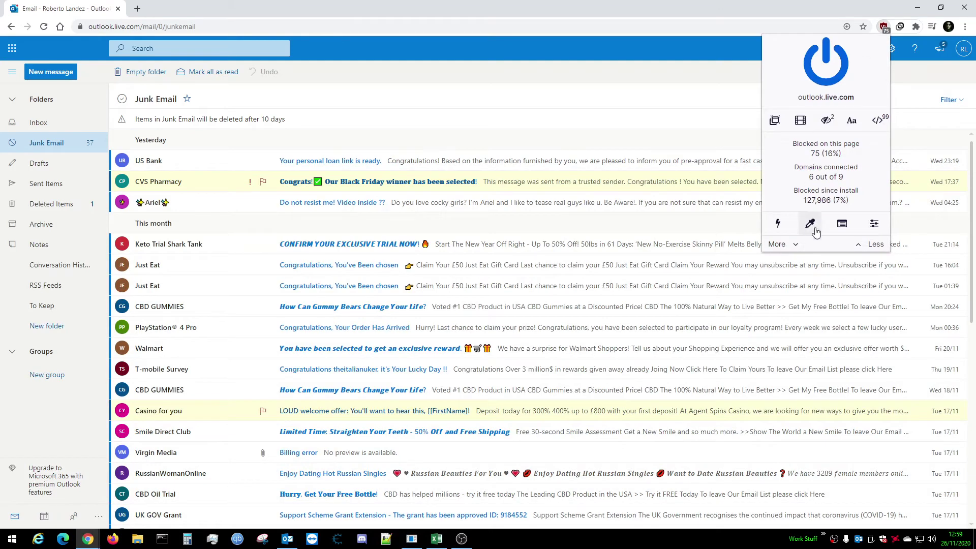
pyautogui.click(810, 223)
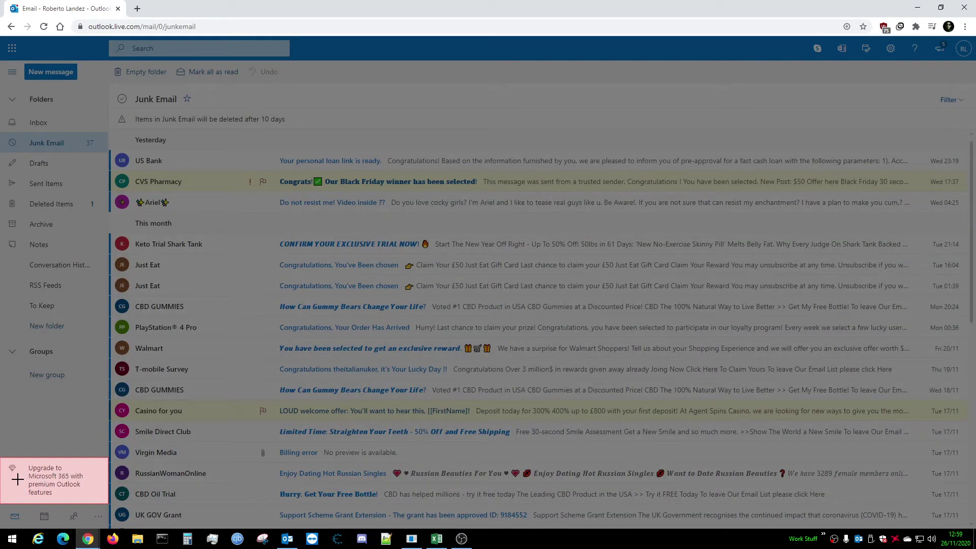
pyautogui.click(17, 477)
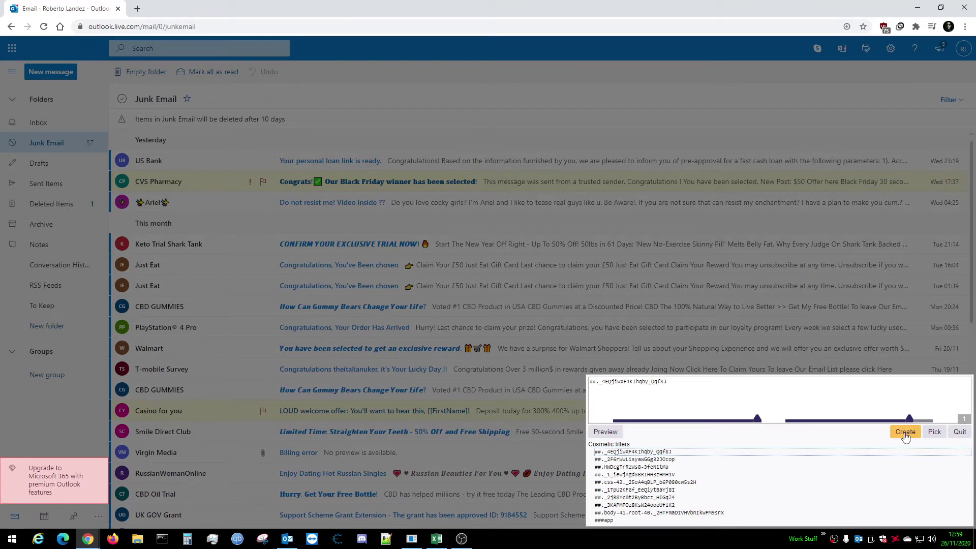
pyautogui.click(905, 433)
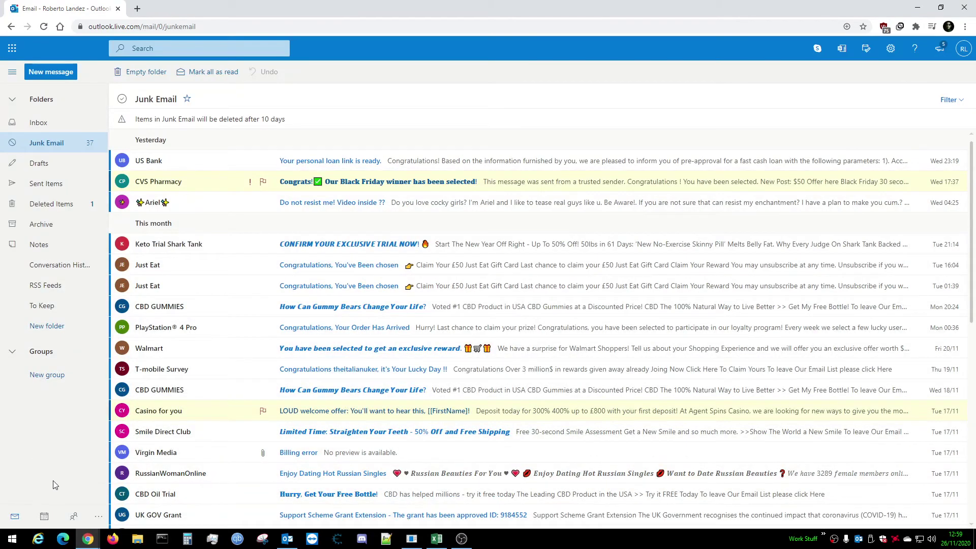
pyautogui.click(884, 28)
pyautogui.click(810, 222)
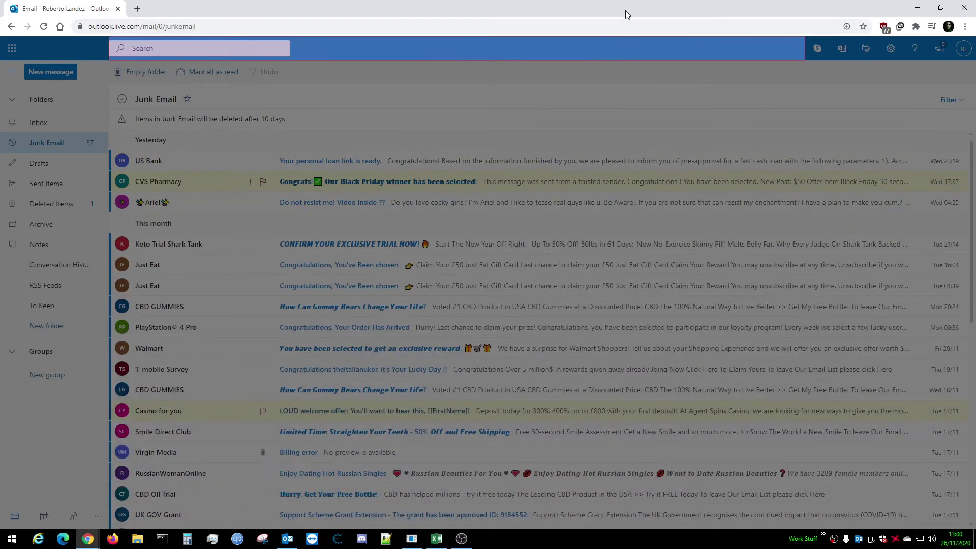
# Step: Try the zapper and Block element on the header, then quit the picker without a filter
pyautogui.click(884, 26)
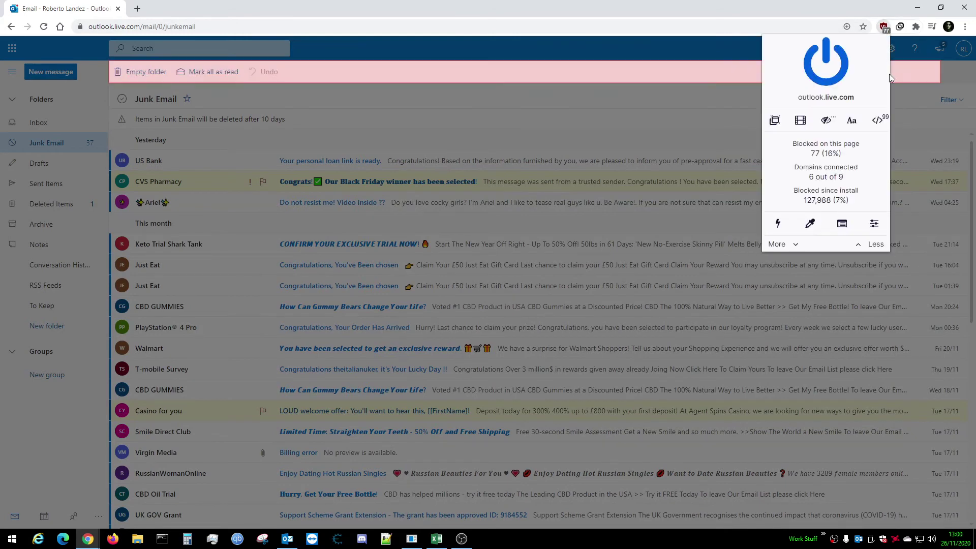
pyautogui.click(778, 223)
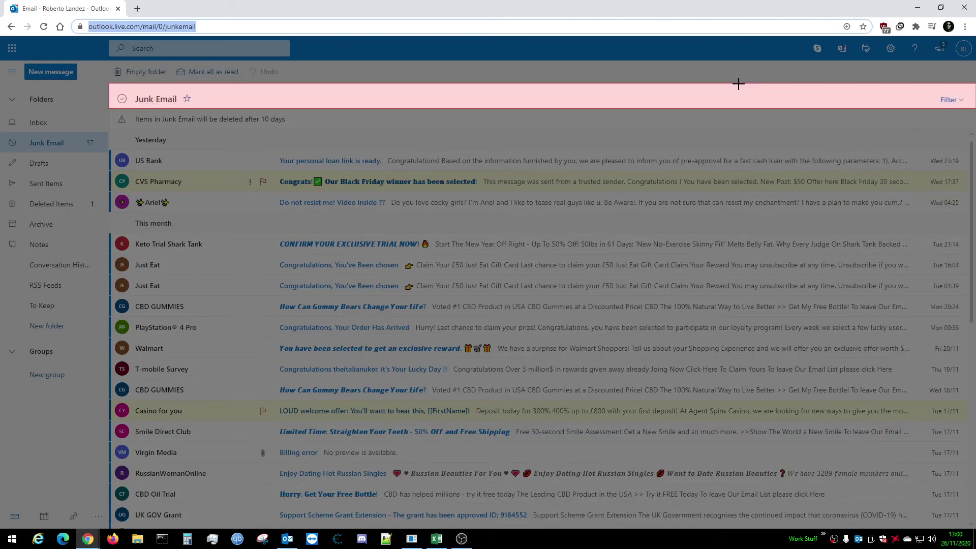
pyautogui.rightClick(686, 53)
pyautogui.click(726, 143)
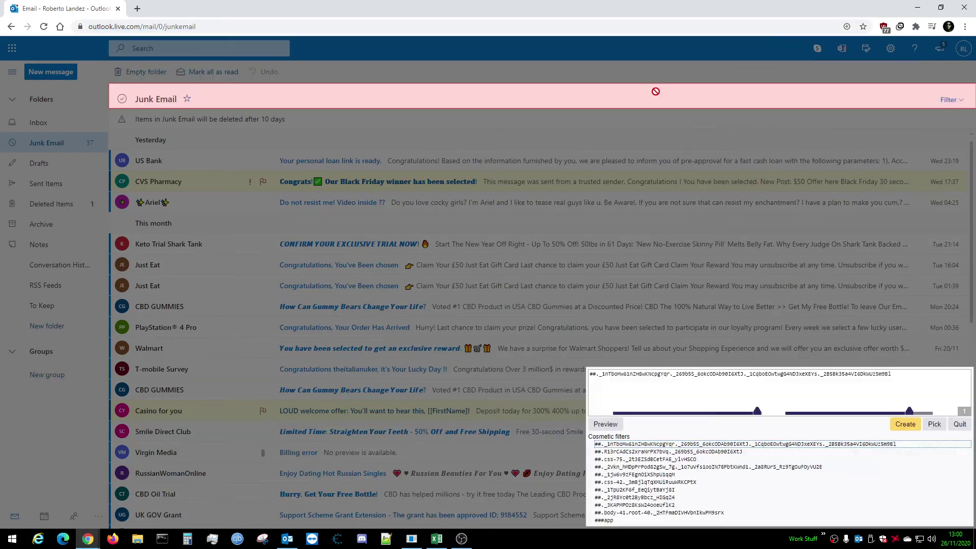
pyautogui.click(959, 424)
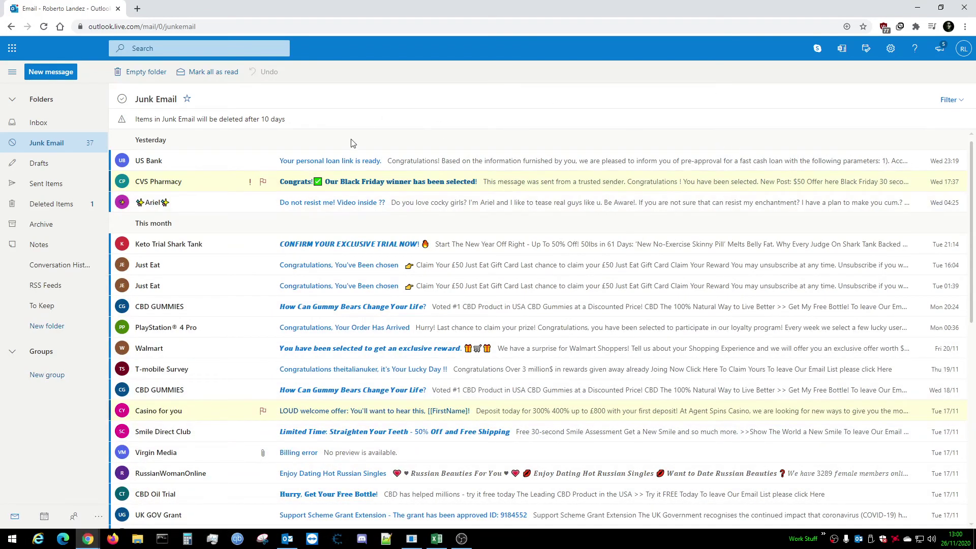
pyautogui.moveTo(122, 161)
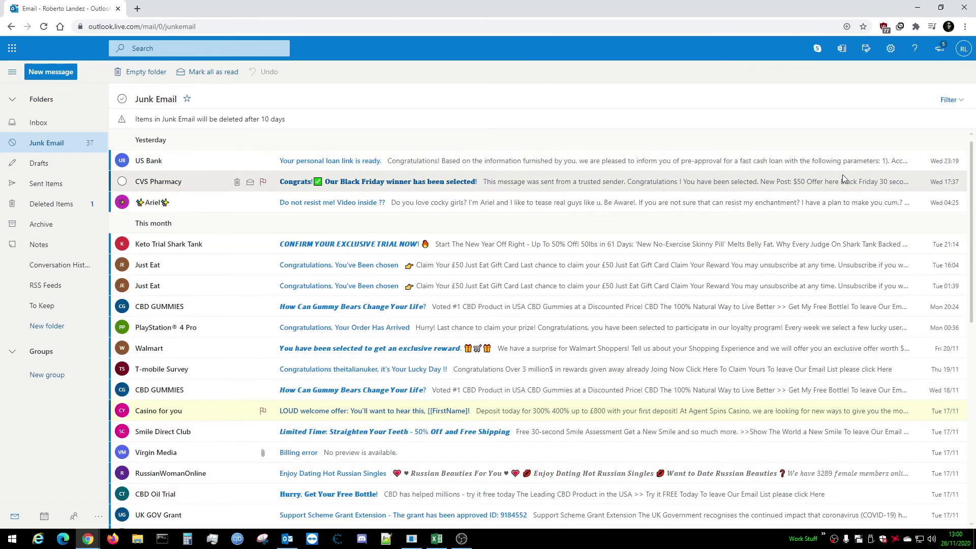